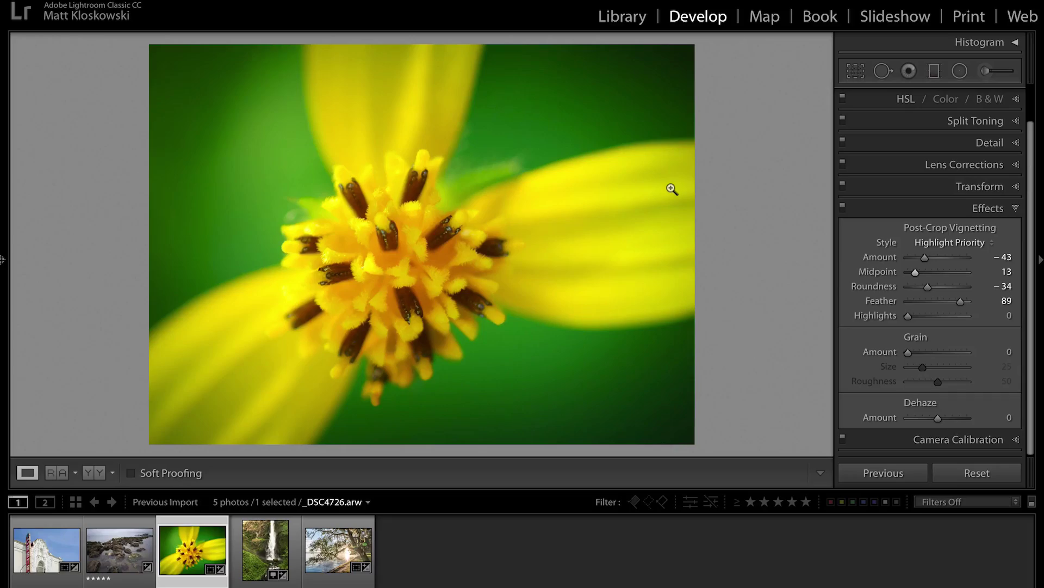
# - Switch the flower's vignette to Color Priority, fine-tune its Amount, and open _DSC9565.arw
pyautogui.click(942, 245)
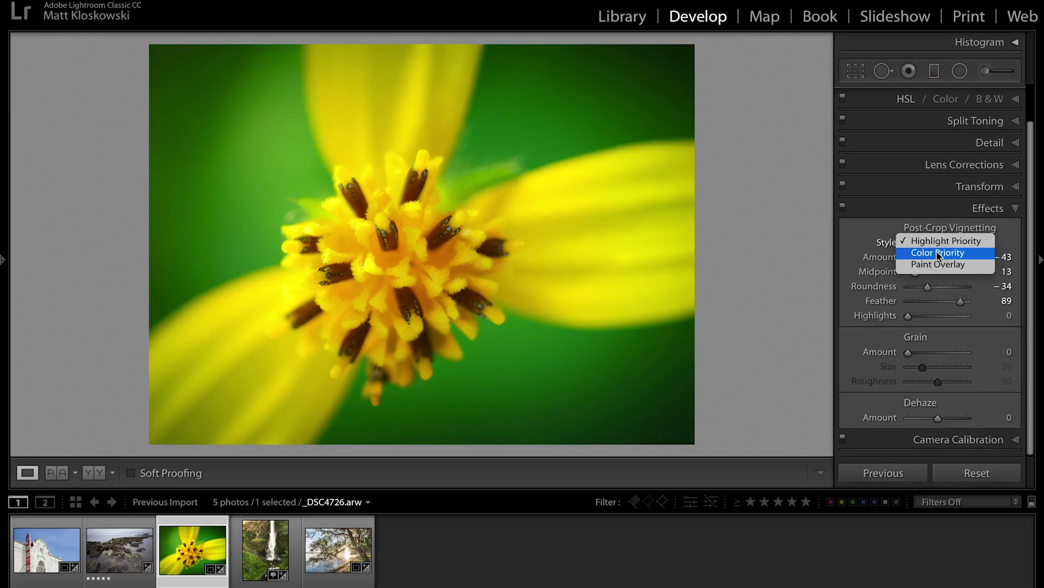
pyautogui.click(939, 253)
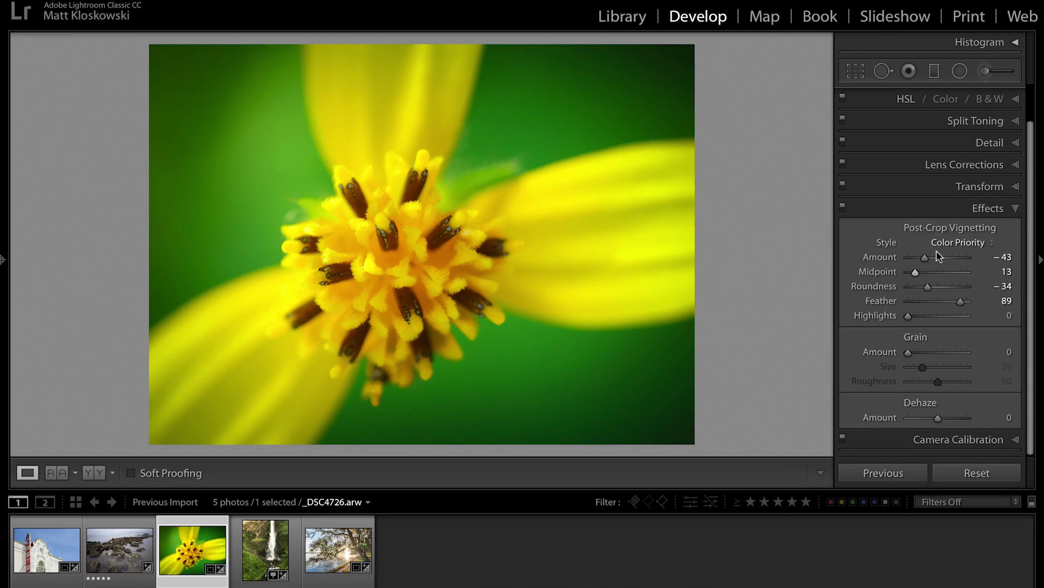
pyautogui.moveTo(938, 256); pyautogui.dragTo(925, 257)
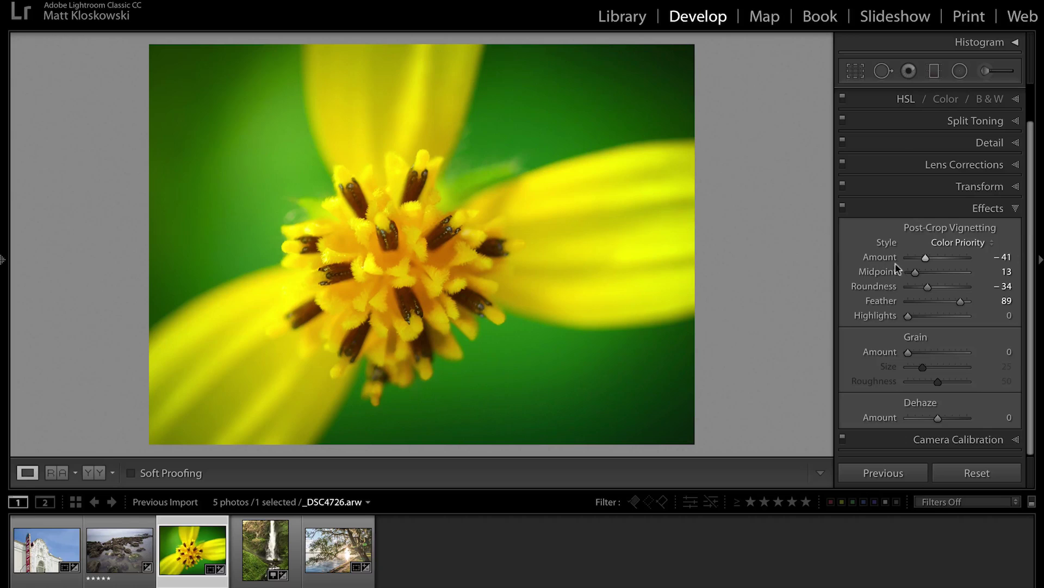
pyautogui.moveTo(916, 257)
pyautogui.mouseDown()
pyautogui.moveTo(935, 261)
pyautogui.moveTo(923, 262)
pyautogui.mouseUp()
pyautogui.moveTo(927, 260); pyautogui.dragTo(932, 260)
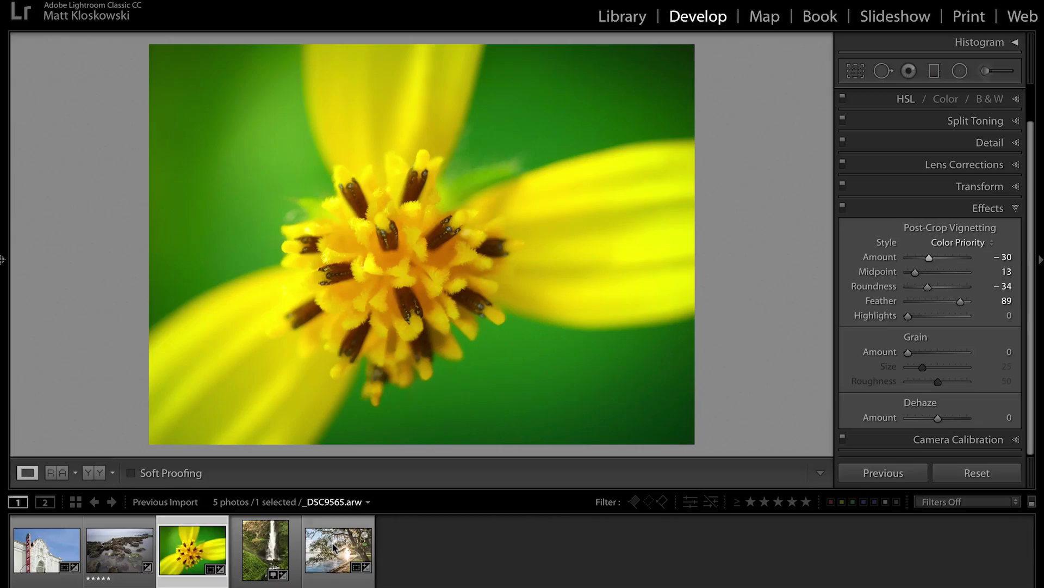
pyautogui.click(332, 542)
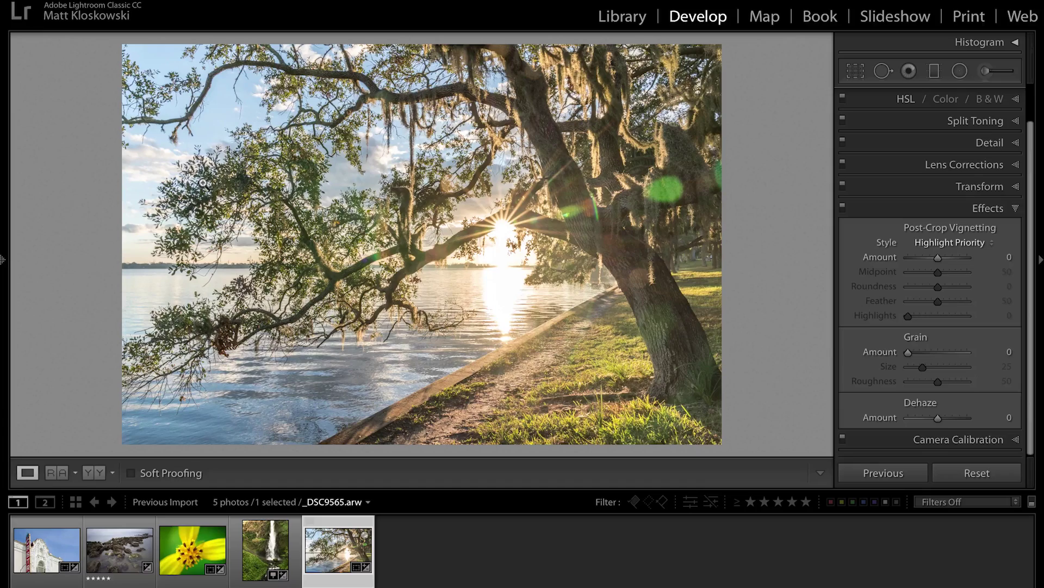
# - Add a Highlight Priority vignette to the tree photo: Amount -40, Midpoint 27, Feather 67
pyautogui.moveTo(937, 261); pyautogui.dragTo(948, 300)
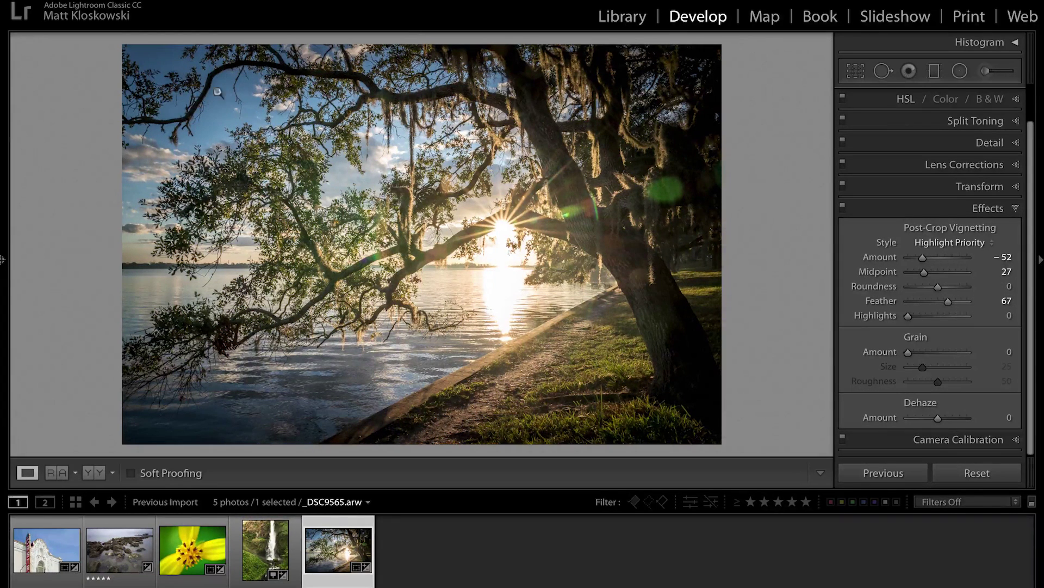
pyautogui.moveTo(921, 257); pyautogui.dragTo(925, 260)
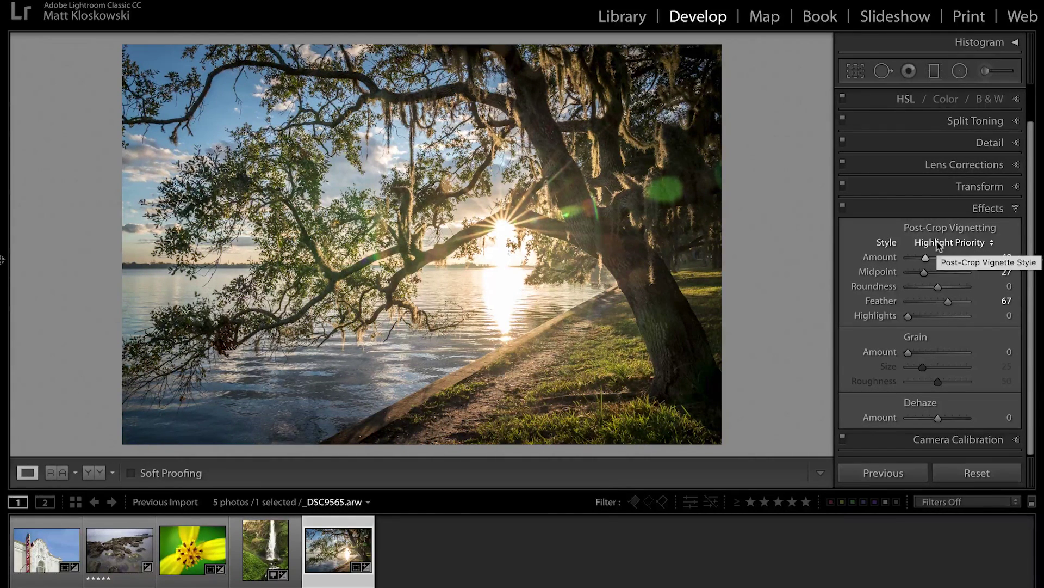
# - Try Color Priority at Amount -48 on the tree, compare with Highlight Priority, then return to Color Priority
pyautogui.click(937, 242)
pyautogui.click(935, 252)
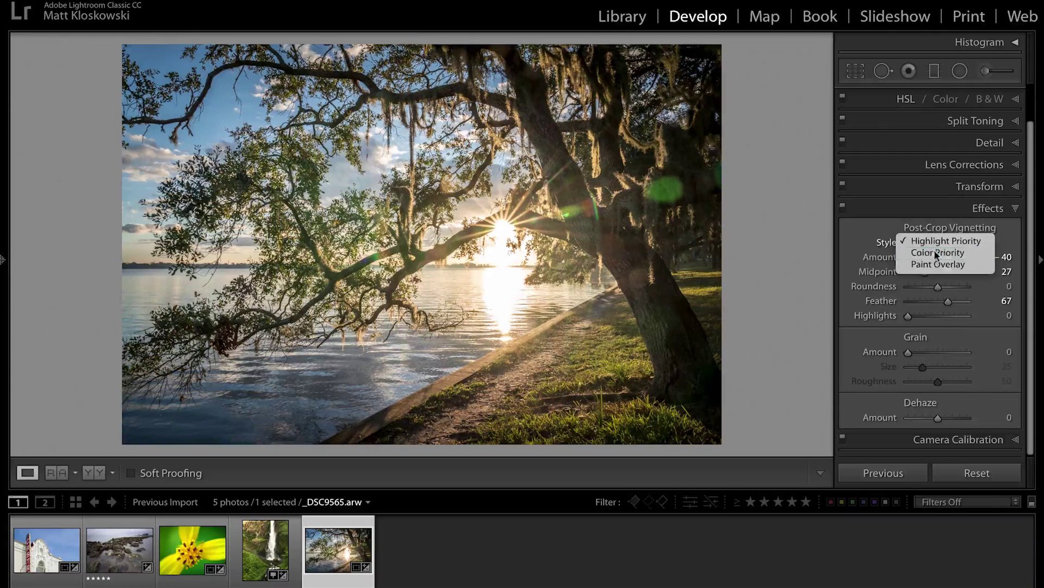
pyautogui.moveTo(930, 259); pyautogui.dragTo(924, 258)
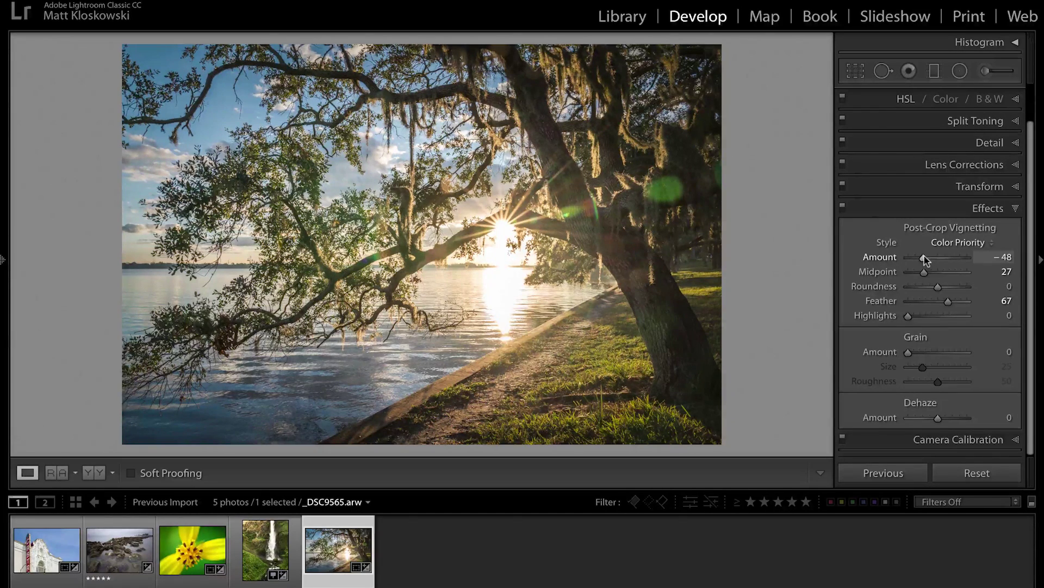
pyautogui.click(957, 242)
pyautogui.click(941, 227)
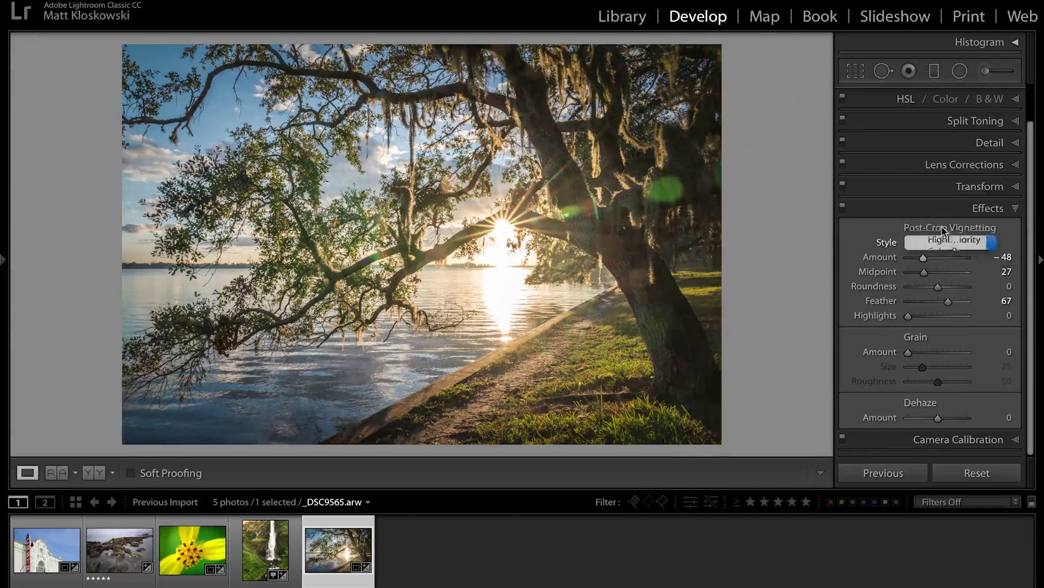
pyautogui.click(947, 242)
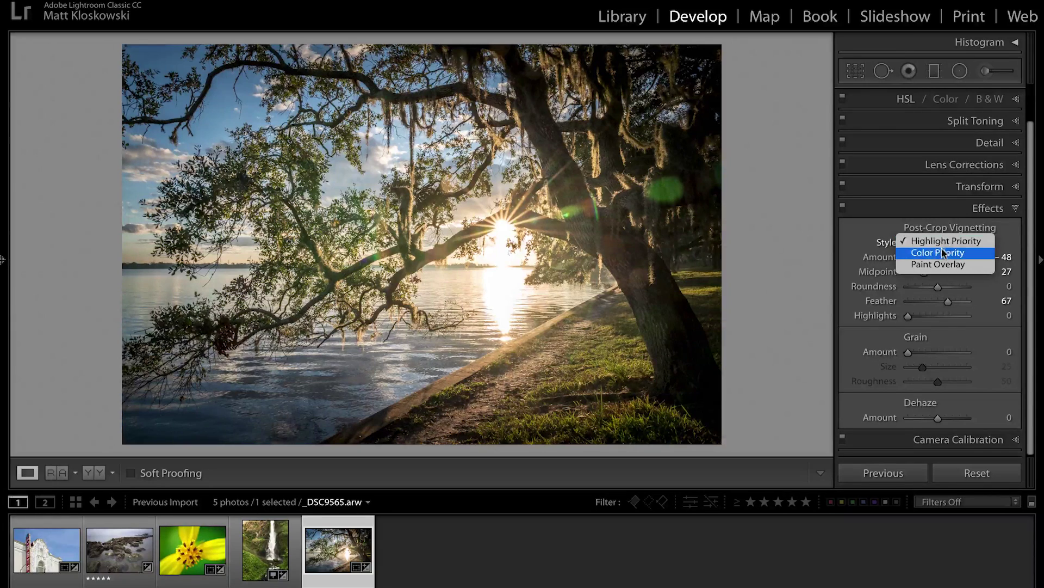
pyautogui.press('Escape')
pyautogui.click(943, 252)
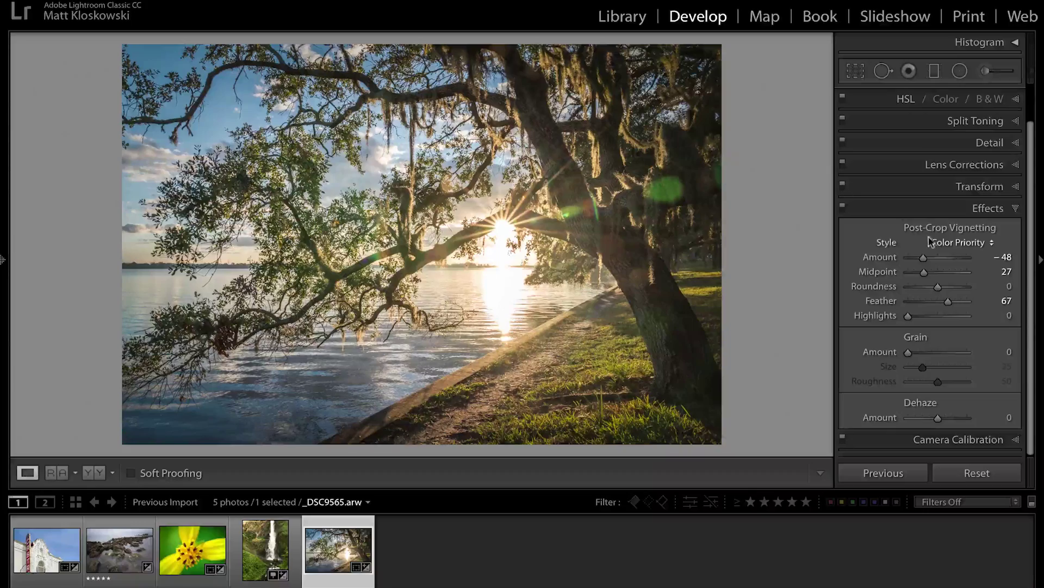
# - Darken the tree vignette slightly, then open the waterfall photo IMG_2735.jpg
pyautogui.moveTo(925, 258); pyautogui.dragTo(922, 258)
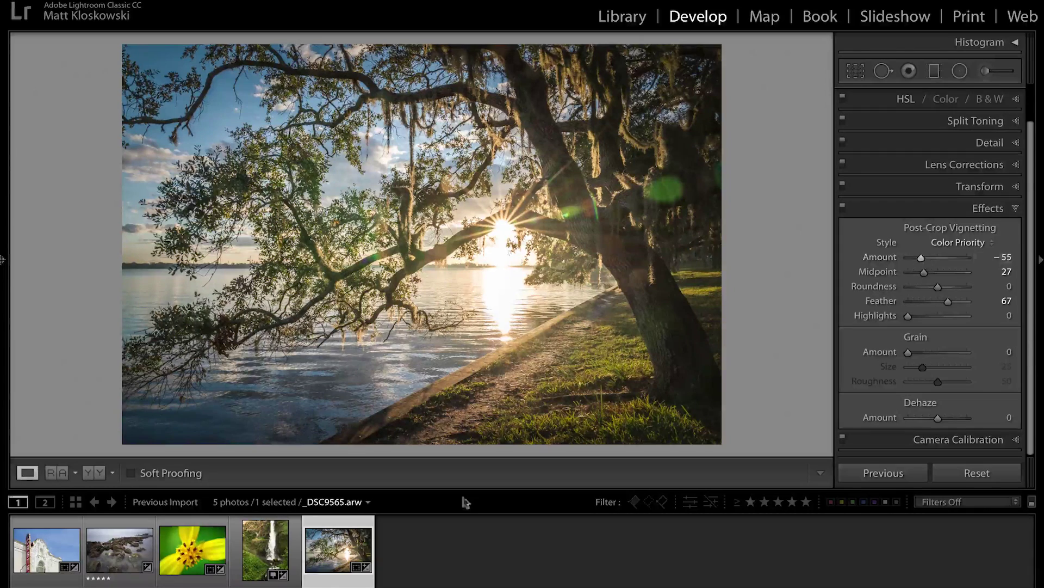
pyautogui.click(261, 544)
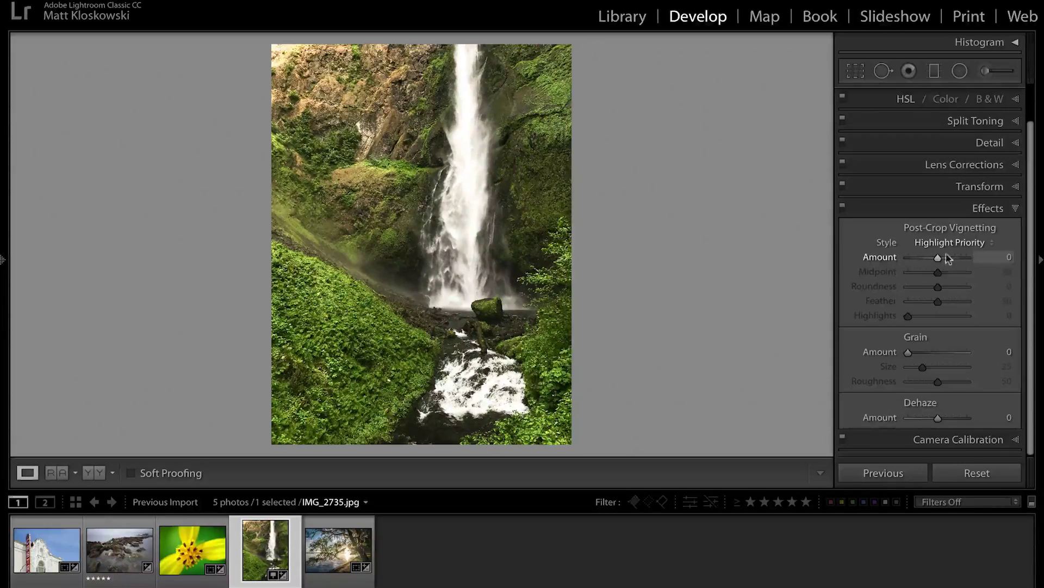
# - Give the waterfall a Highlight Priority vignette at Amount -43, zooming in on the rock wall and falls
pyautogui.moveTo(935, 261); pyautogui.dragTo(923, 263)
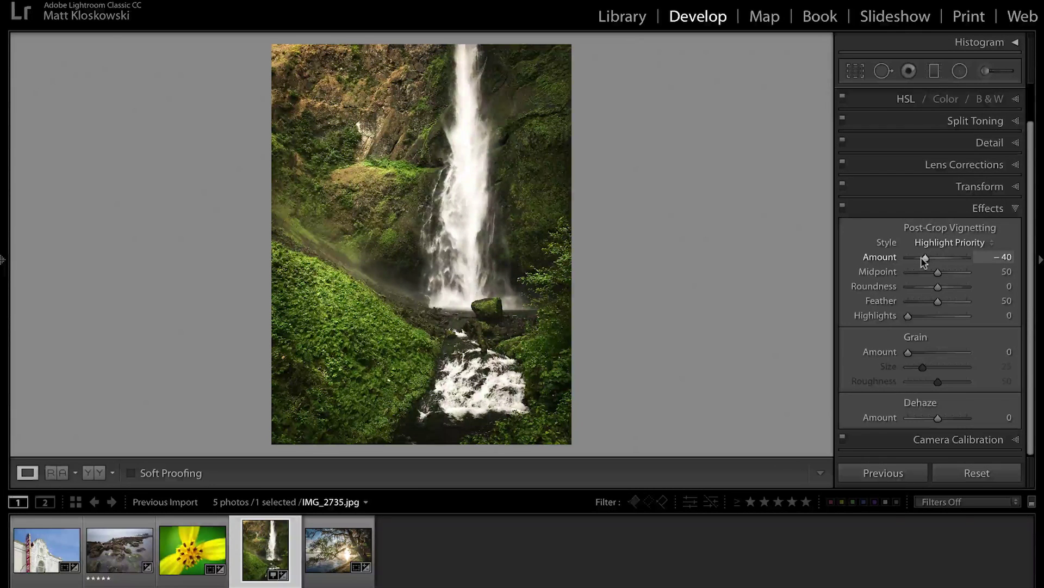
pyautogui.moveTo(924, 262)
pyautogui.mouseDown()
pyautogui.moveTo(929, 271)
pyautogui.moveTo(914, 276)
pyautogui.mouseUp()
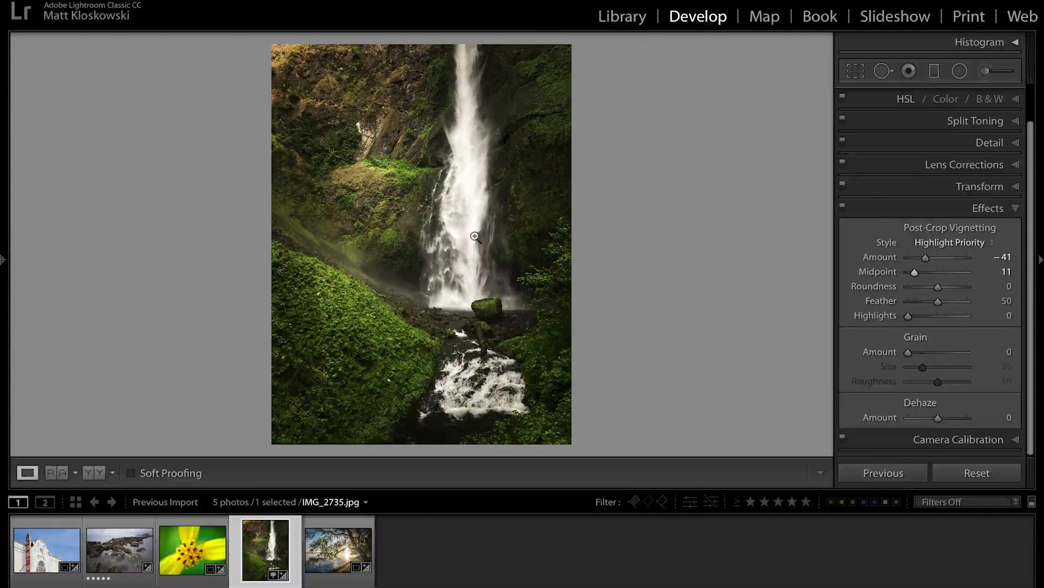
pyautogui.click(306, 59)
pyautogui.moveTo(313, 69); pyautogui.dragTo(307, 119)
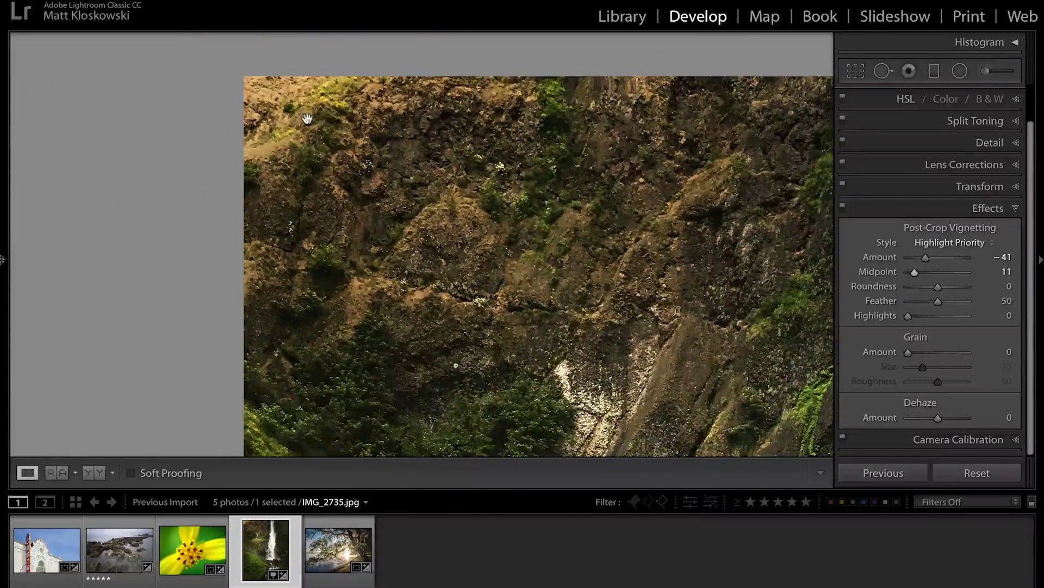
pyautogui.moveTo(931, 258); pyautogui.dragTo(931, 259)
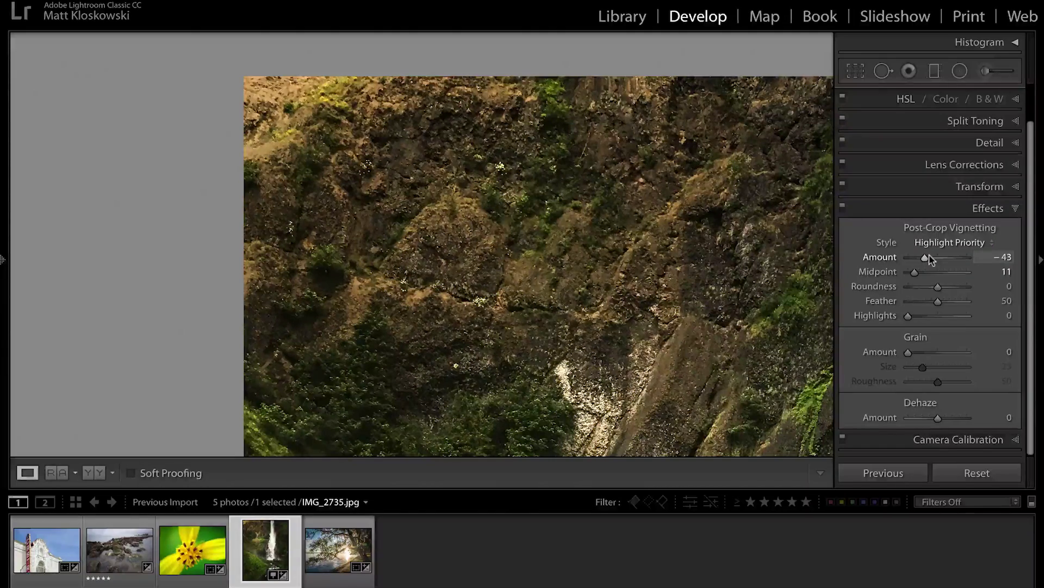
pyautogui.moveTo(719, 195); pyautogui.dragTo(527, 122)
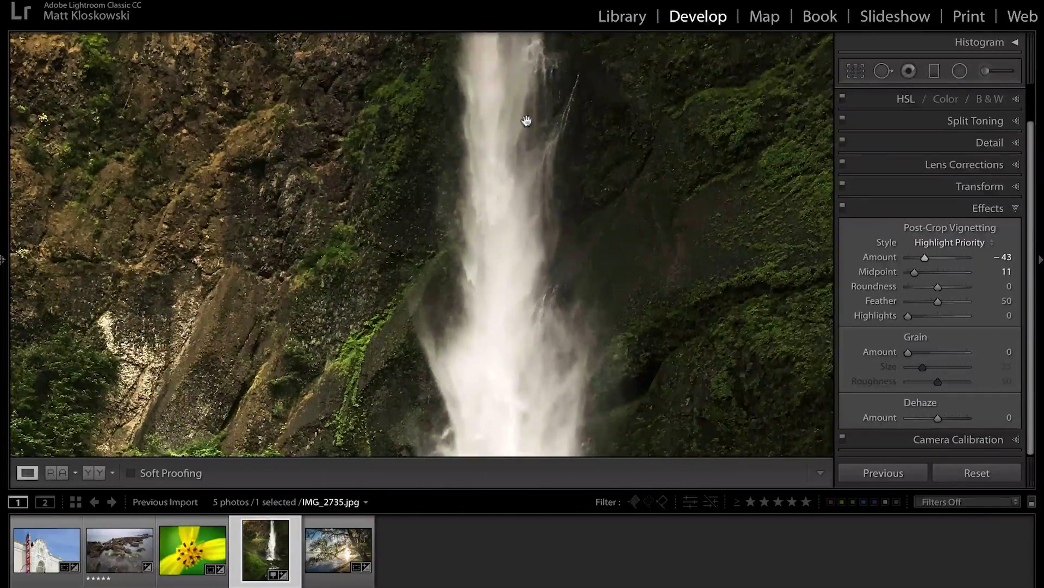
# - Compare weaker and stronger Highlight Priority vignettes on the waterfall, then reset Amount to 0
pyautogui.moveTo(939, 261)
pyautogui.mouseDown()
pyautogui.moveTo(923, 259)
pyautogui.moveTo(937, 259)
pyautogui.mouseUp()
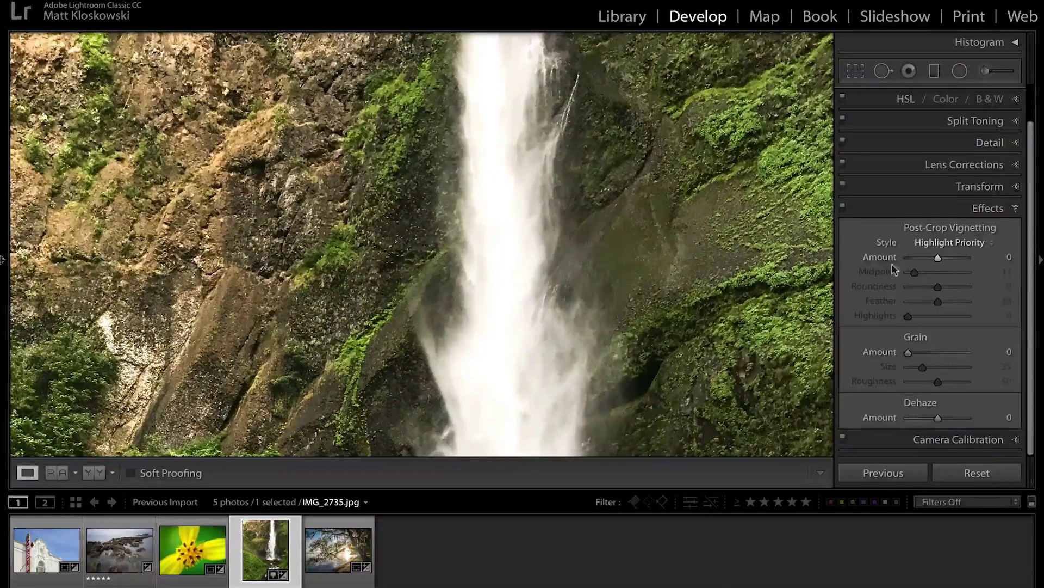
pyautogui.moveTo(939, 258); pyautogui.dragTo(925, 258)
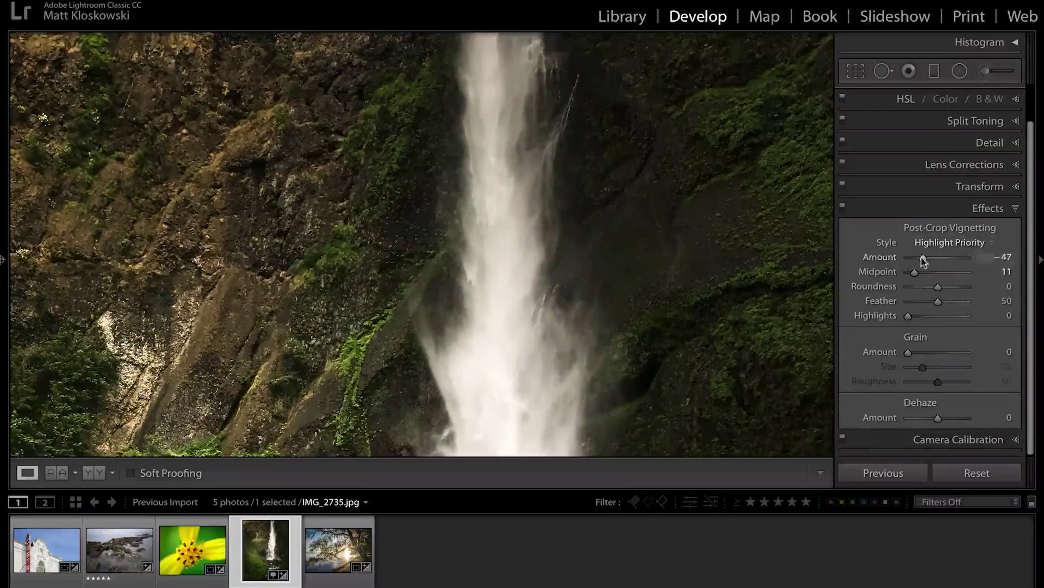
pyautogui.doubleClick(896, 257)
pyautogui.click(944, 243)
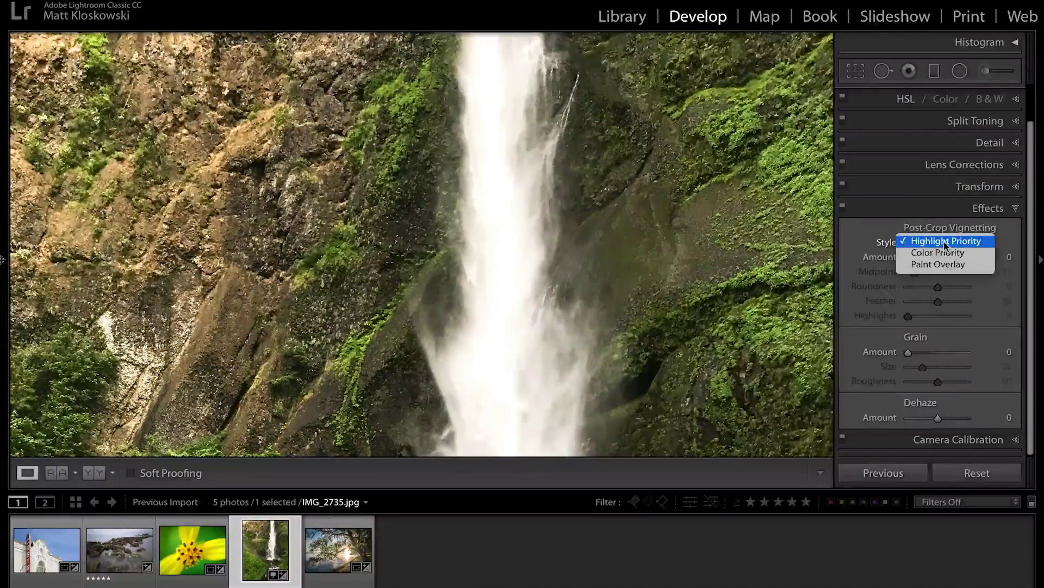
# - Set the waterfall's vignette to Color Priority with Amount -52
pyautogui.click(945, 253)
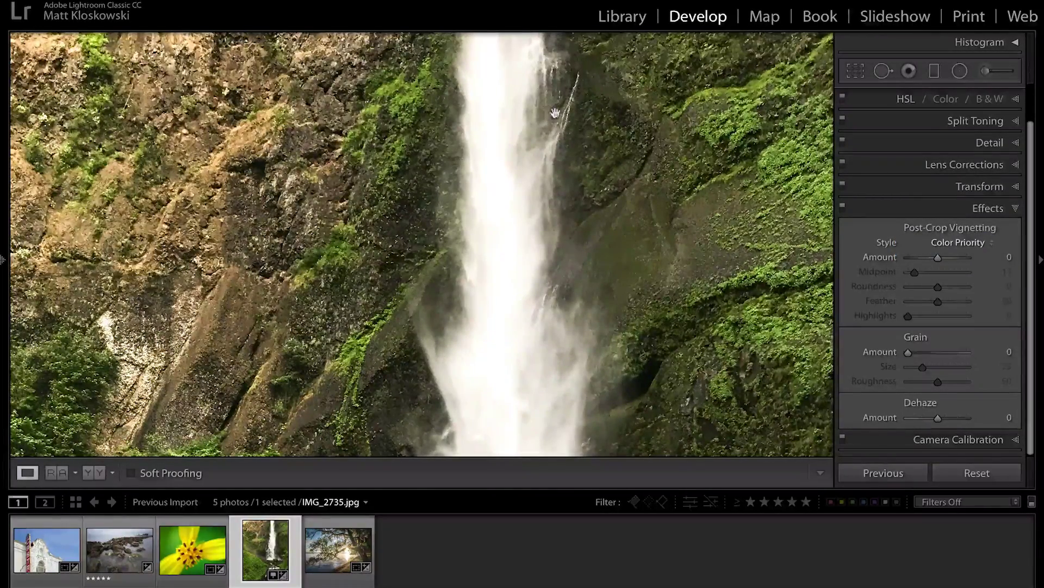
pyautogui.moveTo(938, 257); pyautogui.dragTo(924, 259)
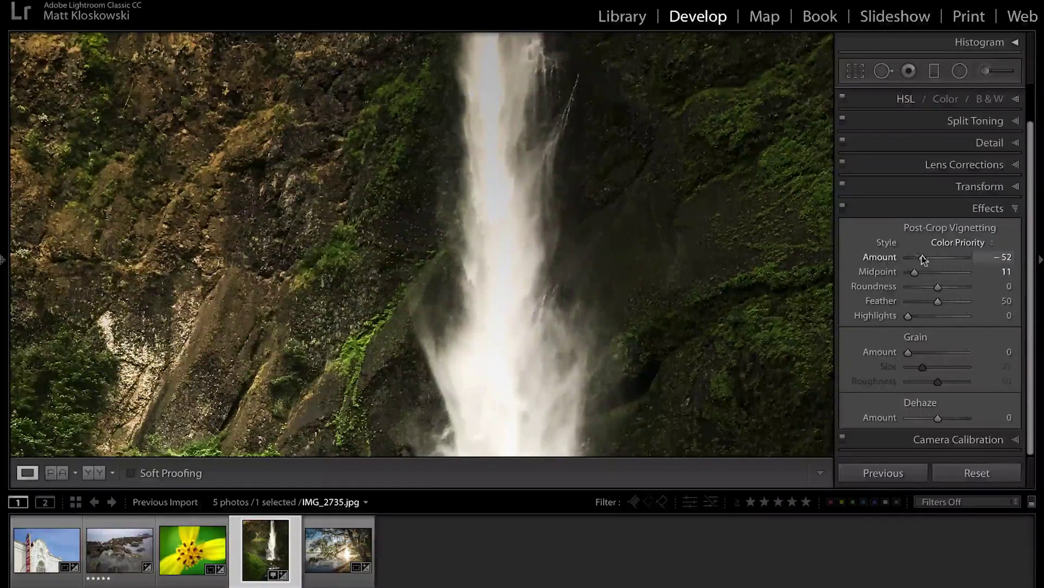
# - Toggle the Effects panel off and on to compare the waterfall with and without vignette
pyautogui.click(842, 207)
pyautogui.click(843, 207)
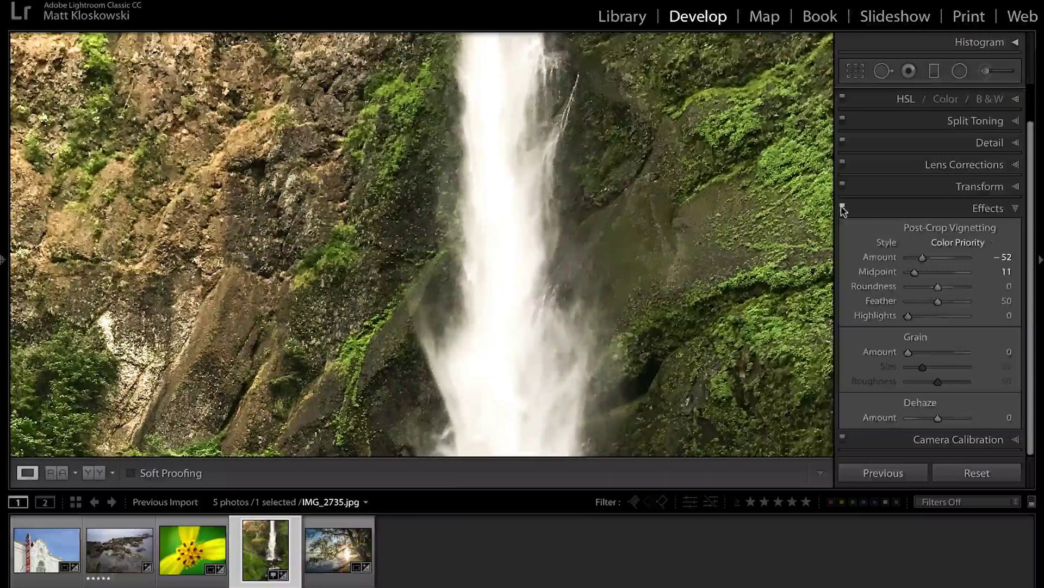
pyautogui.click(842, 207)
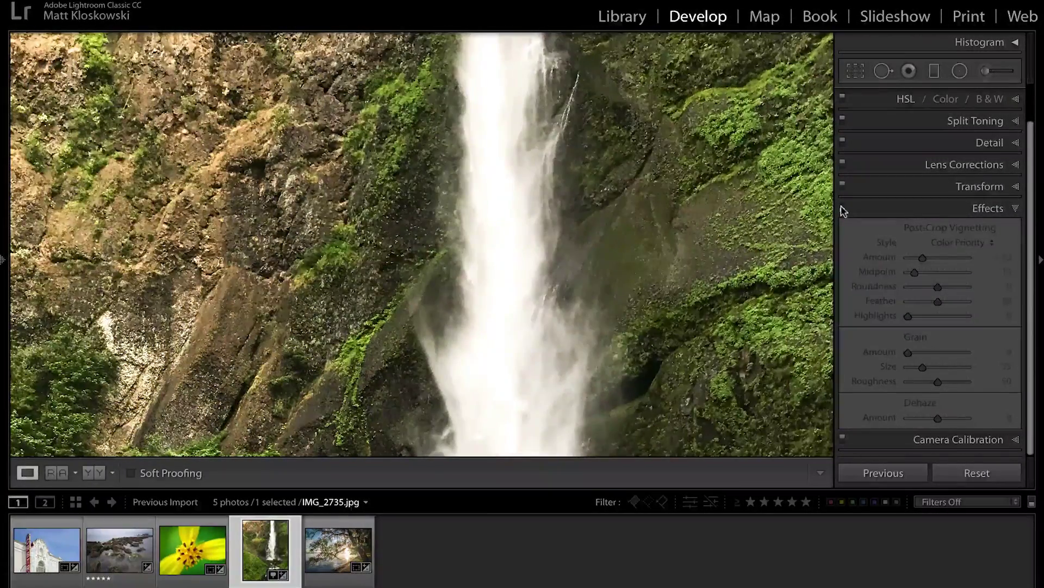
pyautogui.click(843, 207)
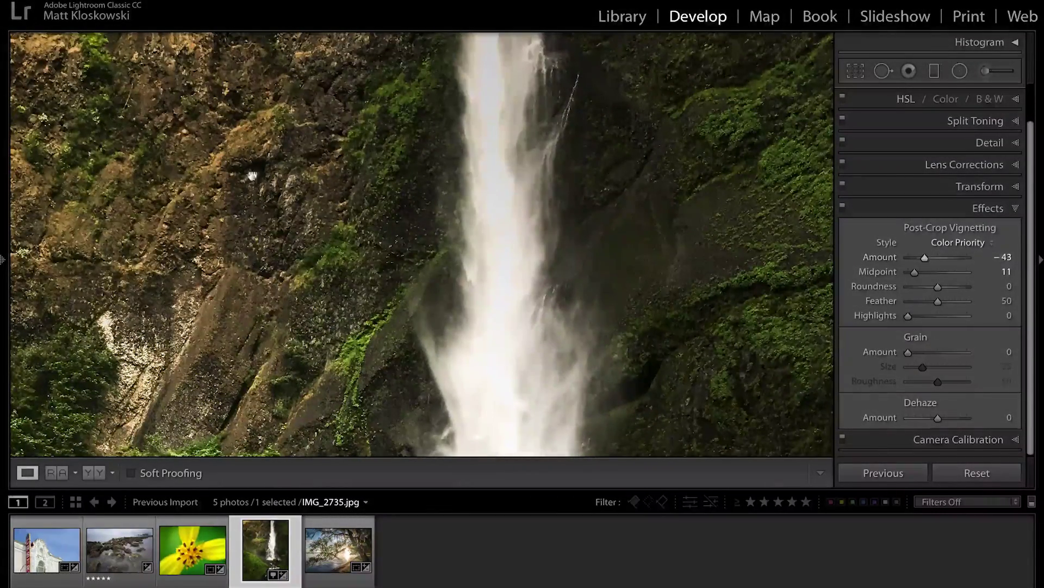
# - On the zoomed rocks, compare both styles, settle on Color Priority at -44, then open the seascape
pyautogui.click(144, 352)
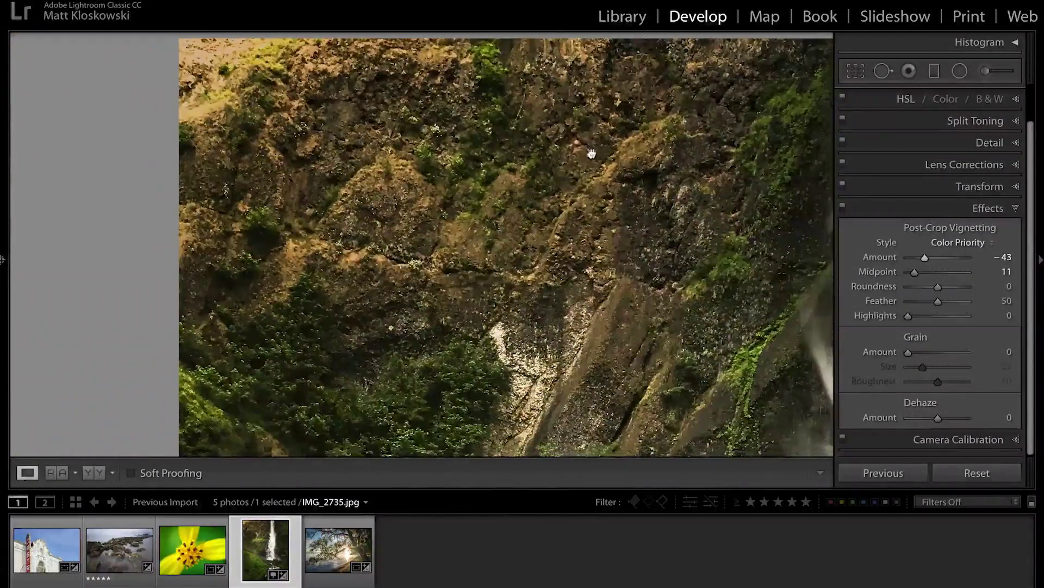
pyautogui.moveTo(936, 265); pyautogui.dragTo(926, 261)
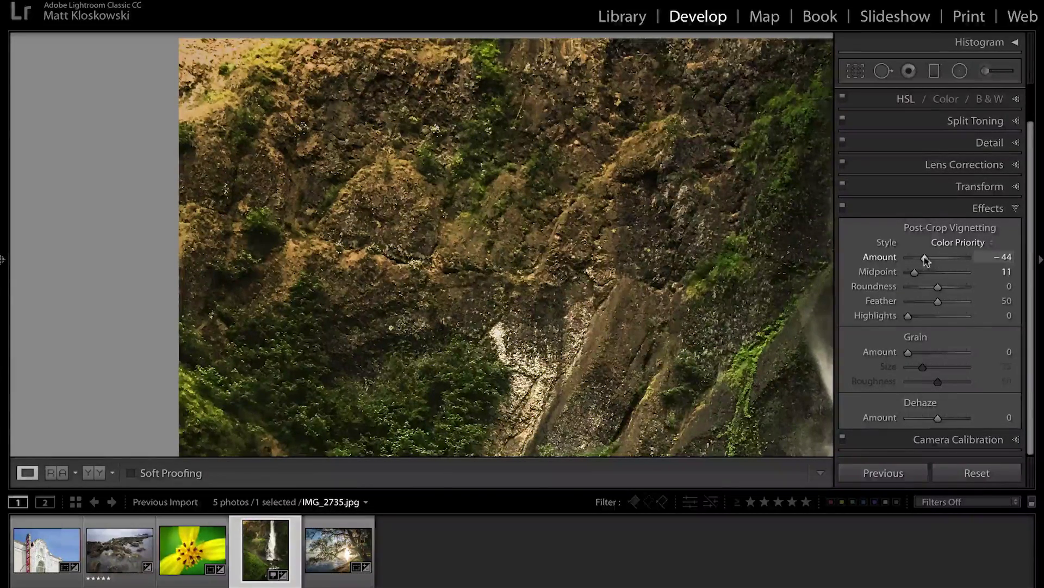
pyautogui.click(953, 242)
pyautogui.click(952, 227)
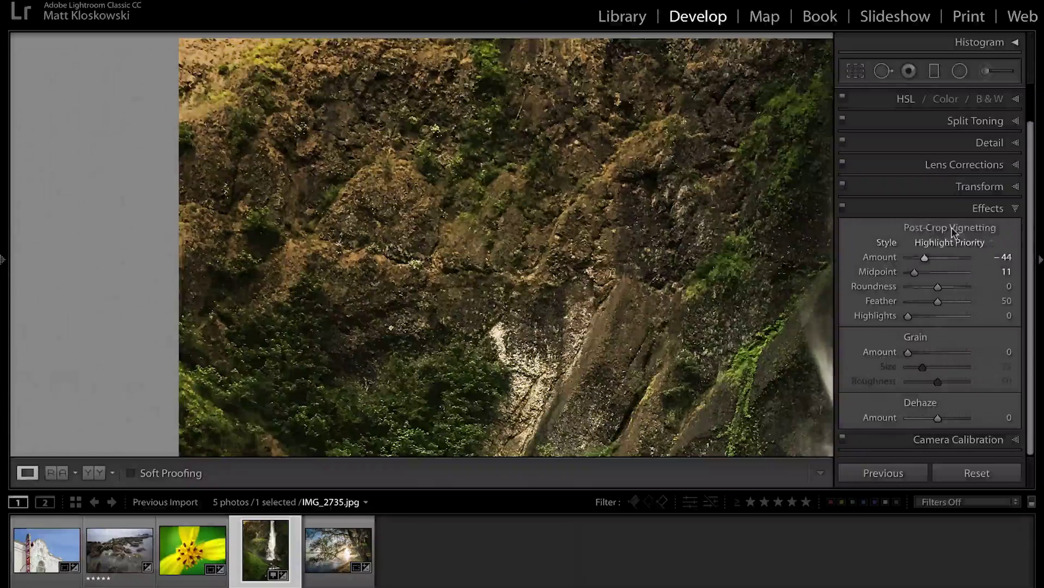
pyautogui.click(952, 240)
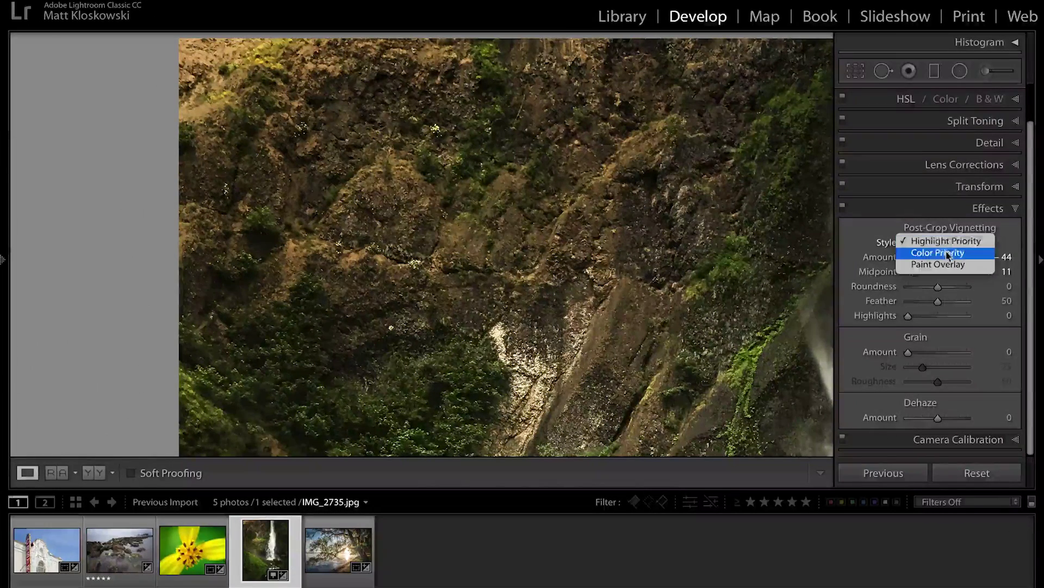
pyautogui.click(947, 246)
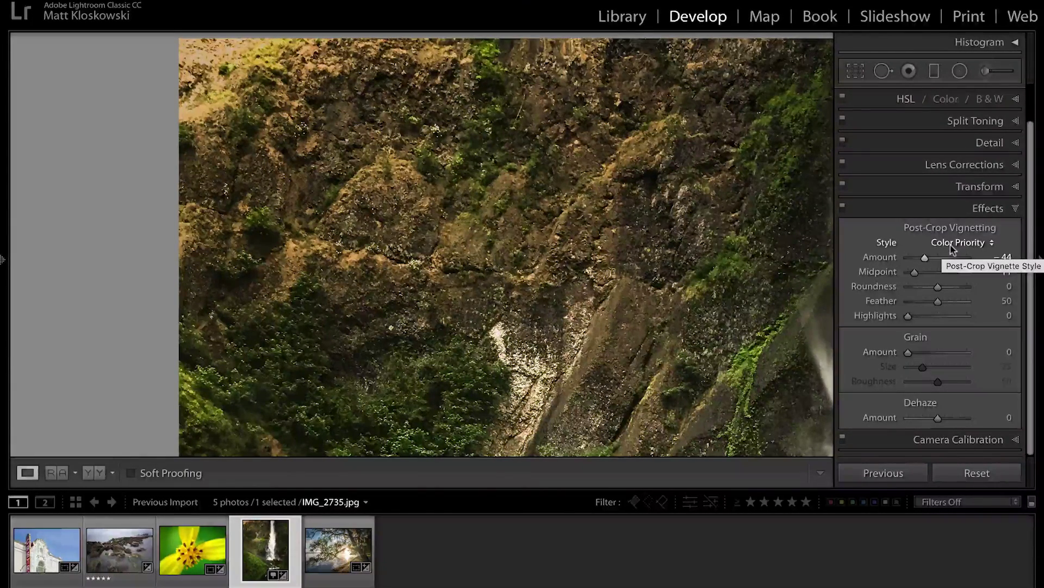
pyautogui.moveTo(551, 145); pyautogui.dragTo(523, 135)
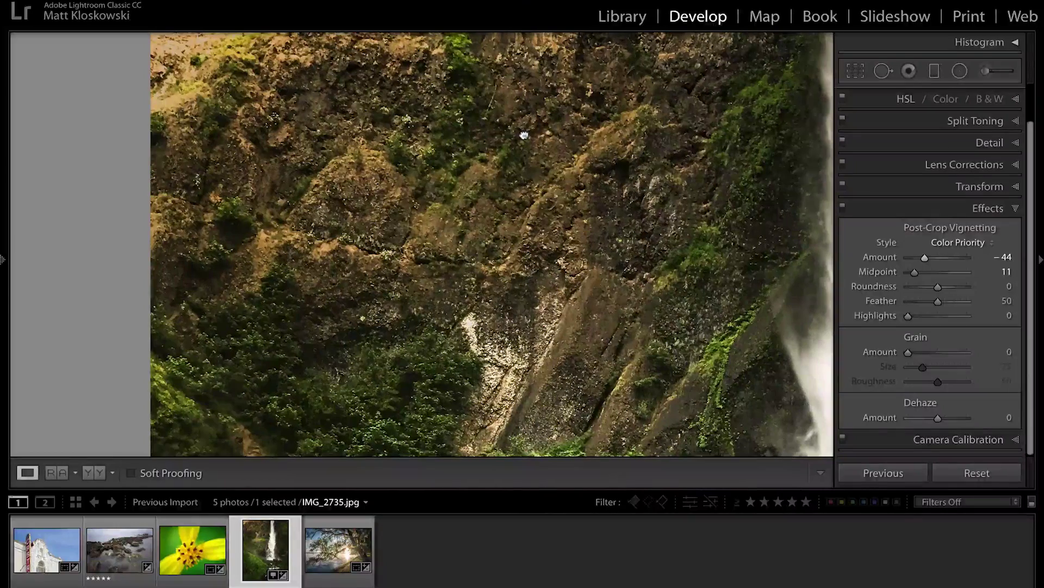
pyautogui.click(120, 549)
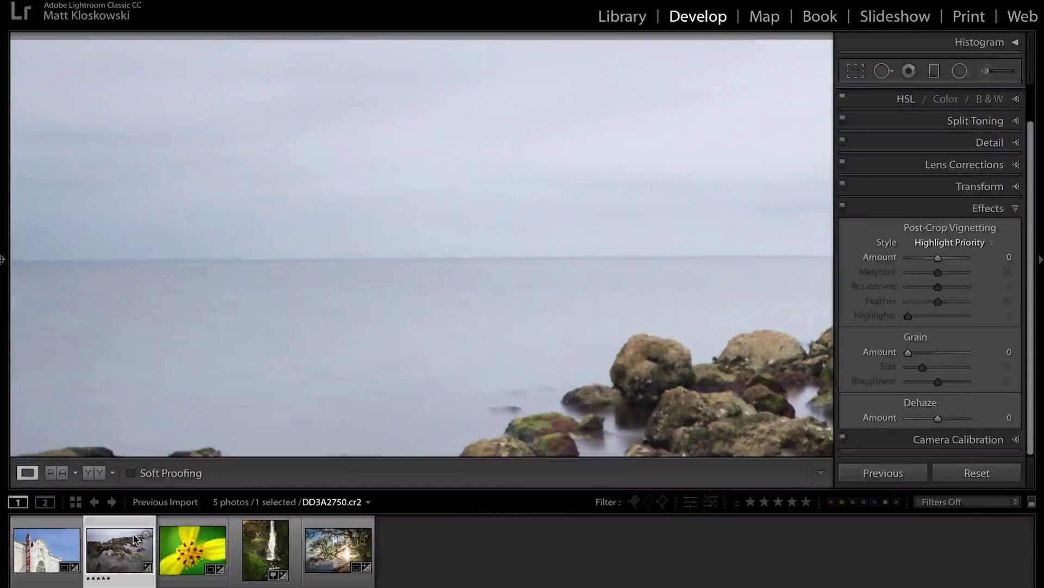
pyautogui.click(275, 385)
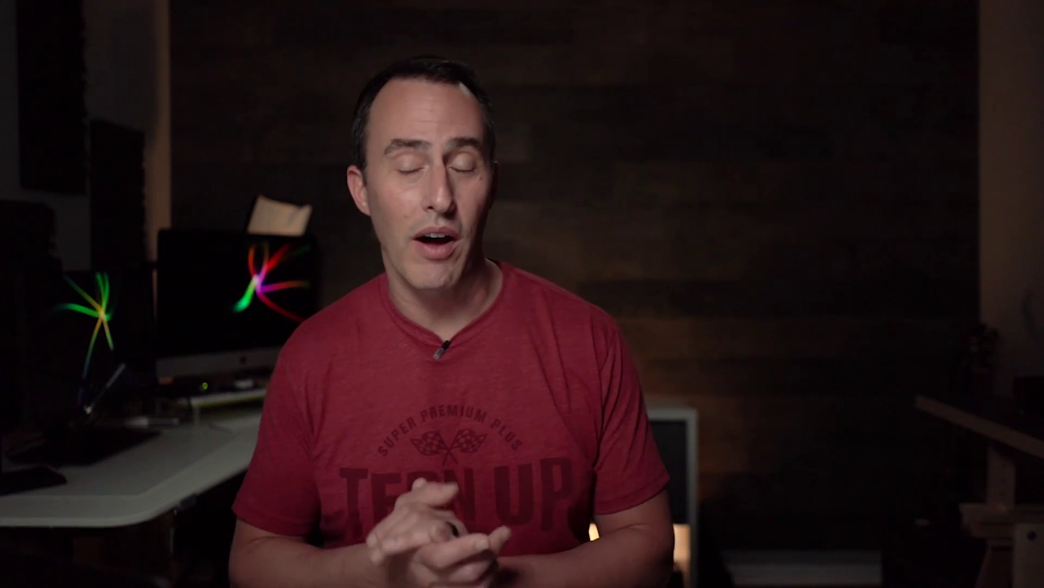